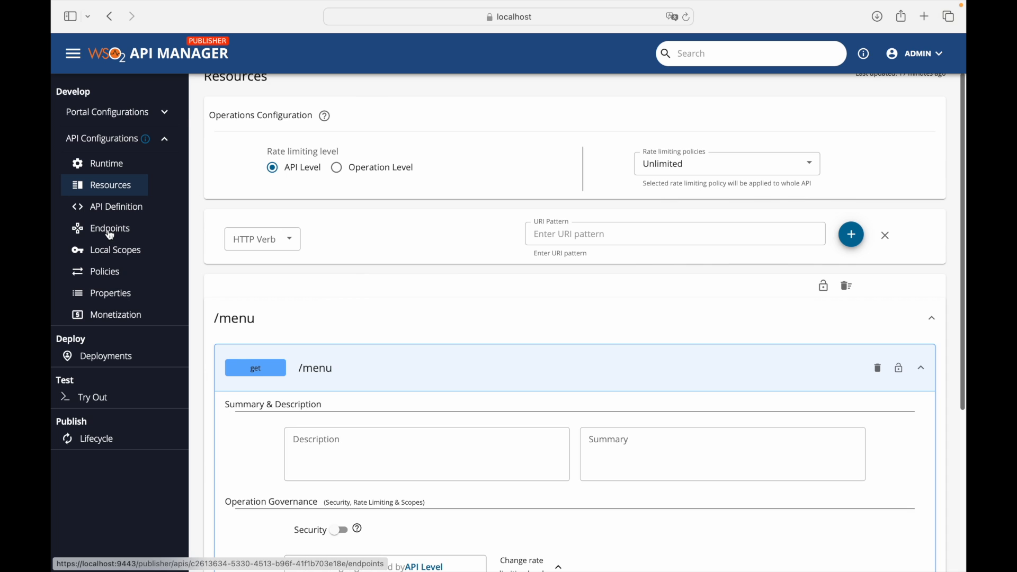
- Go to the PizzaShake-01 Endpoints page, showing the pizzashack sample production and sandbox URLs
left_click(112, 231)
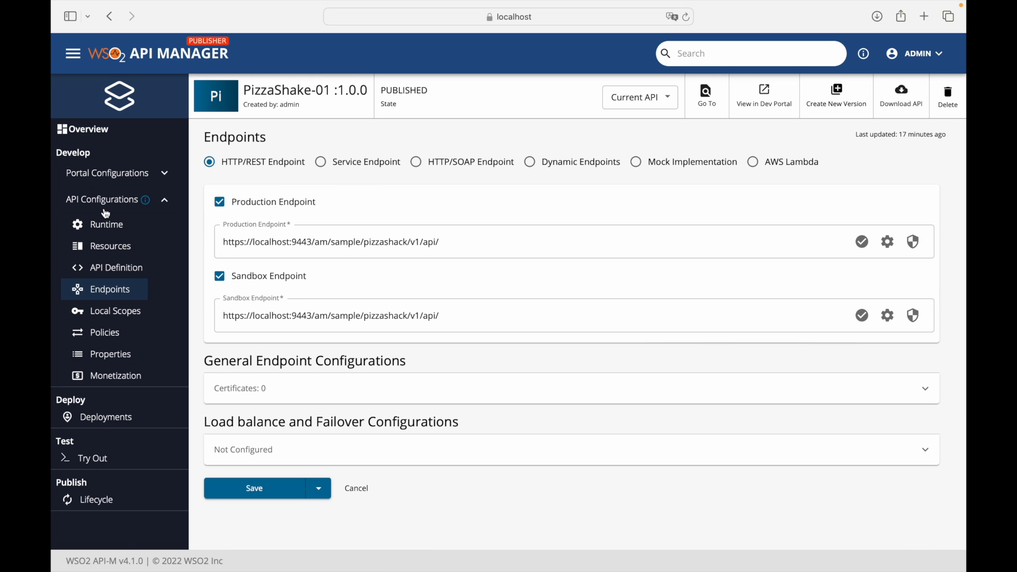
- Check on the Deployments page that Revision 3 is live on the Default gateway, then move to Postman
left_click(112, 251)
left_click(112, 417)
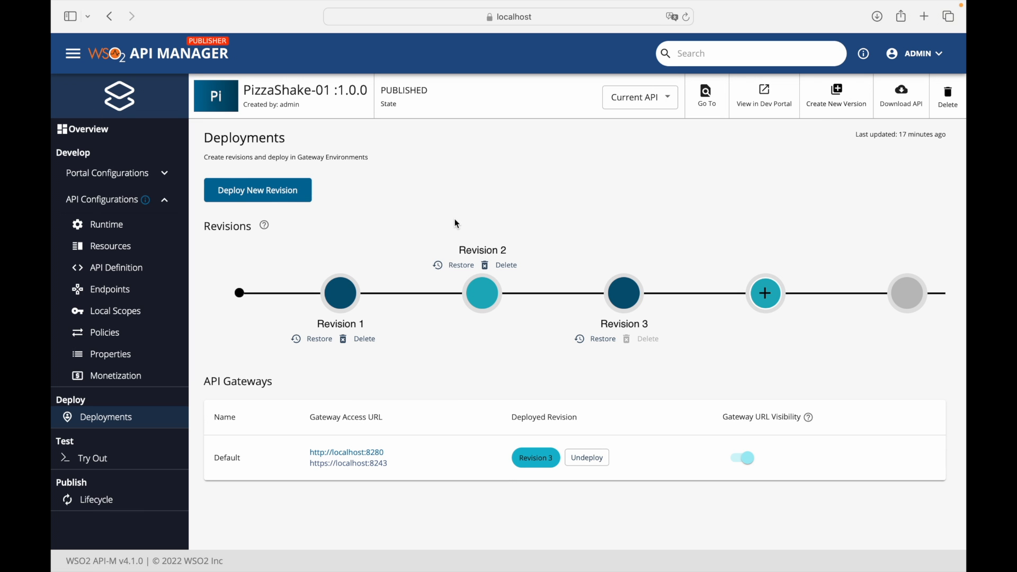
key("ctrl+Right")
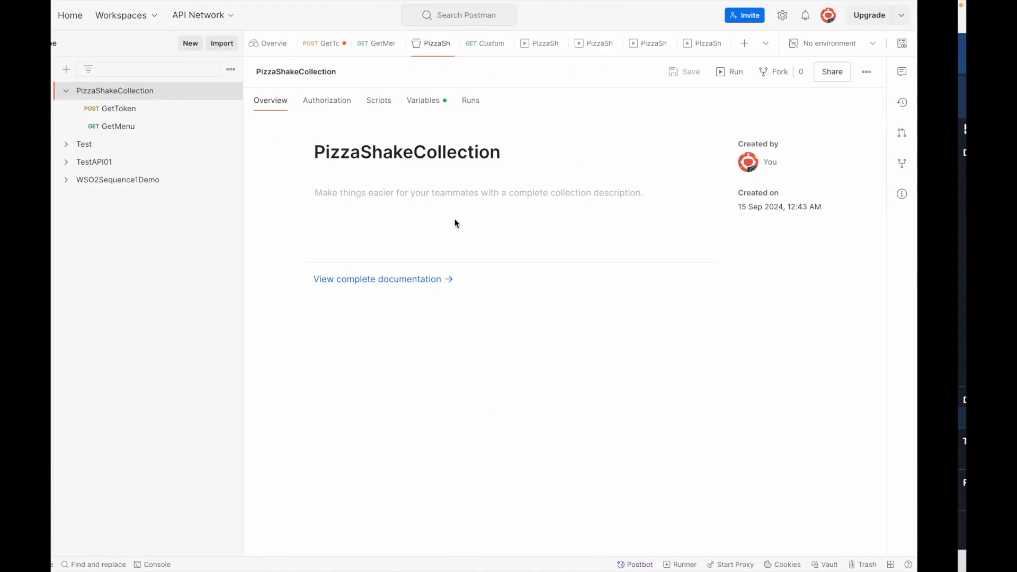
- Send GetMenu twice with its Authorization header disabled, getting 200 OK with the pizza menu
left_click(172, 128)
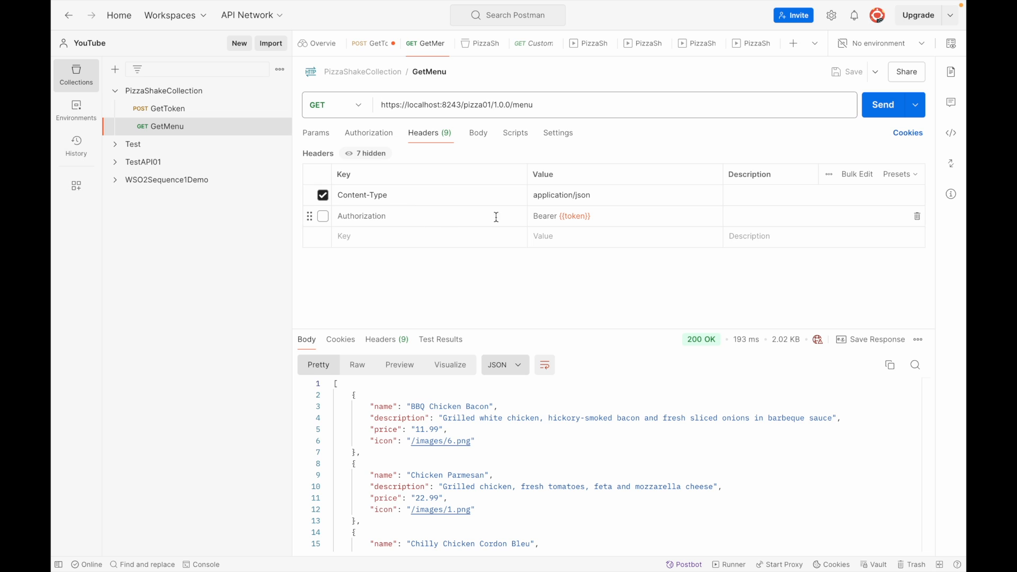
left_click(321, 217)
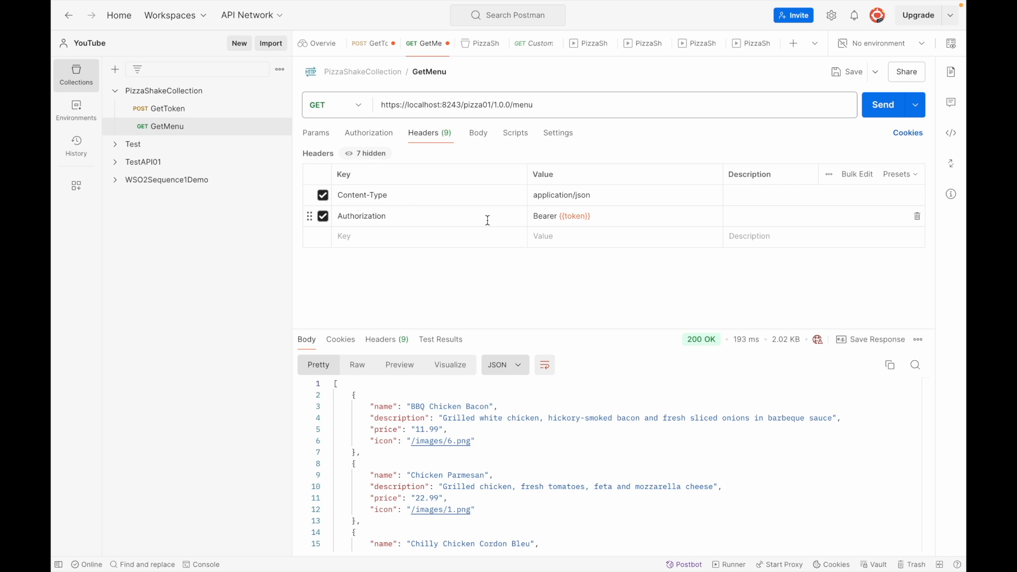
left_click(322, 217)
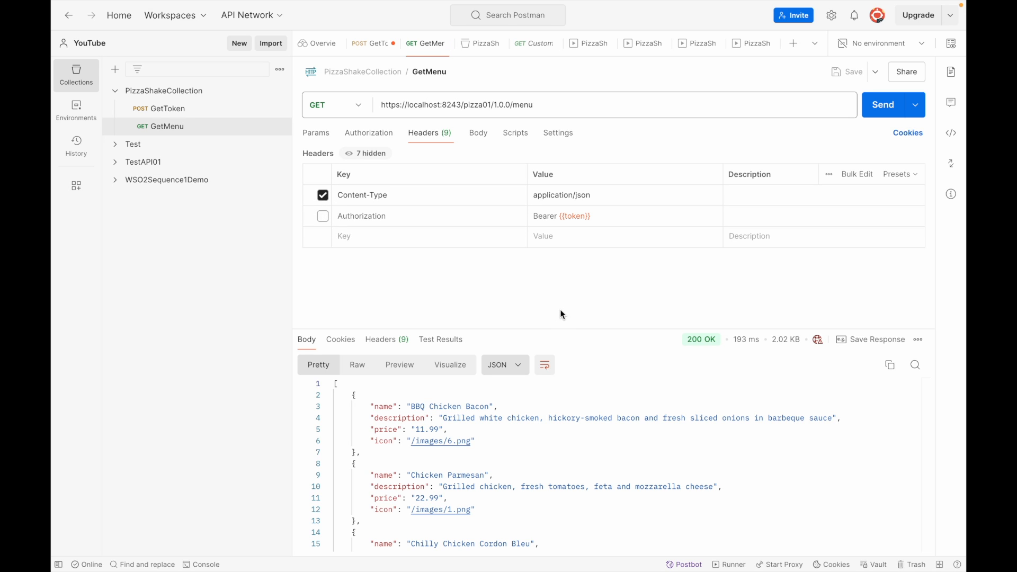
left_click(880, 114)
left_click(877, 112)
key("ctrl+Right")
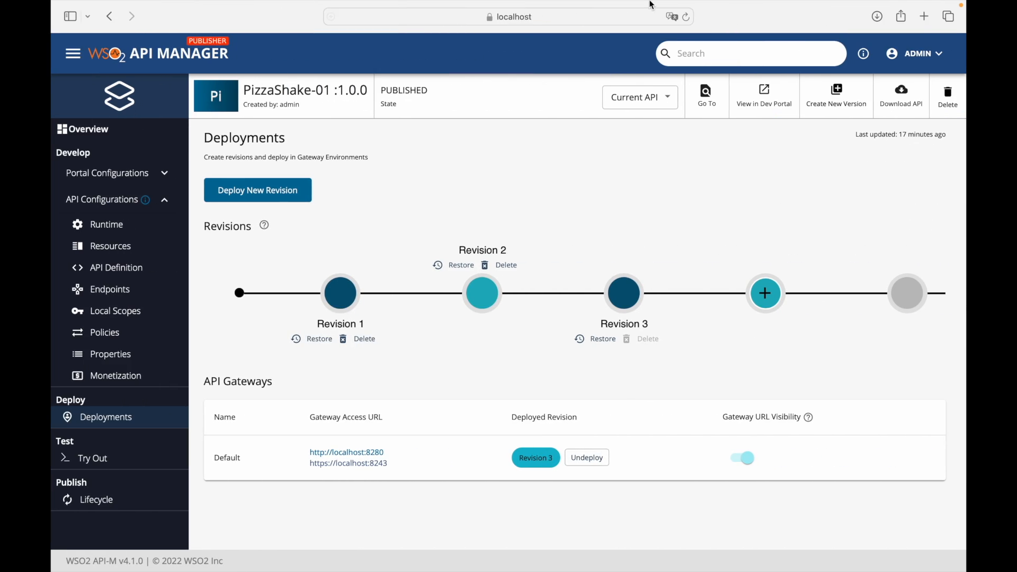
- Sign in to the Admin Portal at localhost:9443/admin in a new tab with the saved admin login
mouse_move(654, 5)
left_click(924, 30)
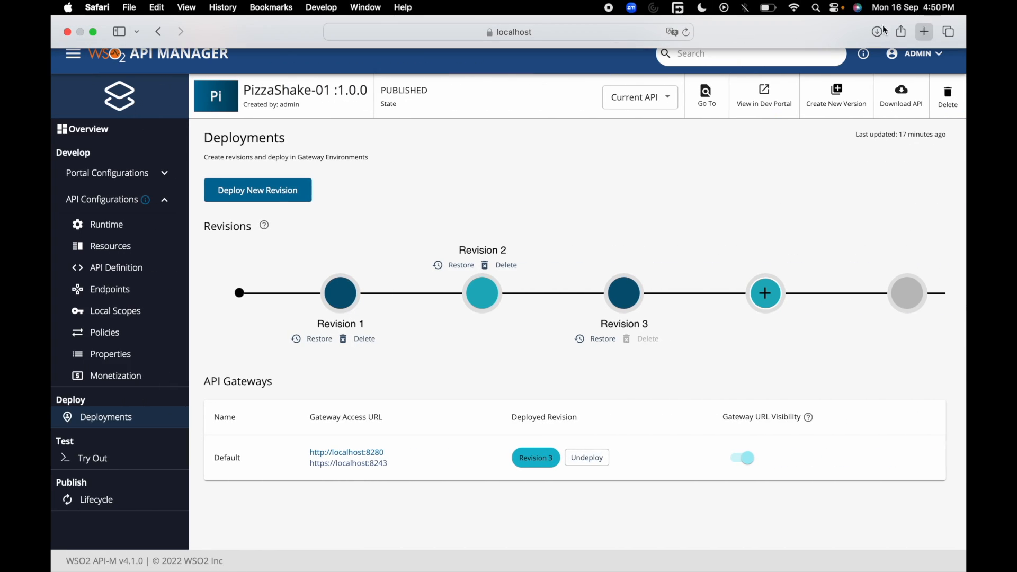
type("localhost:9443/")
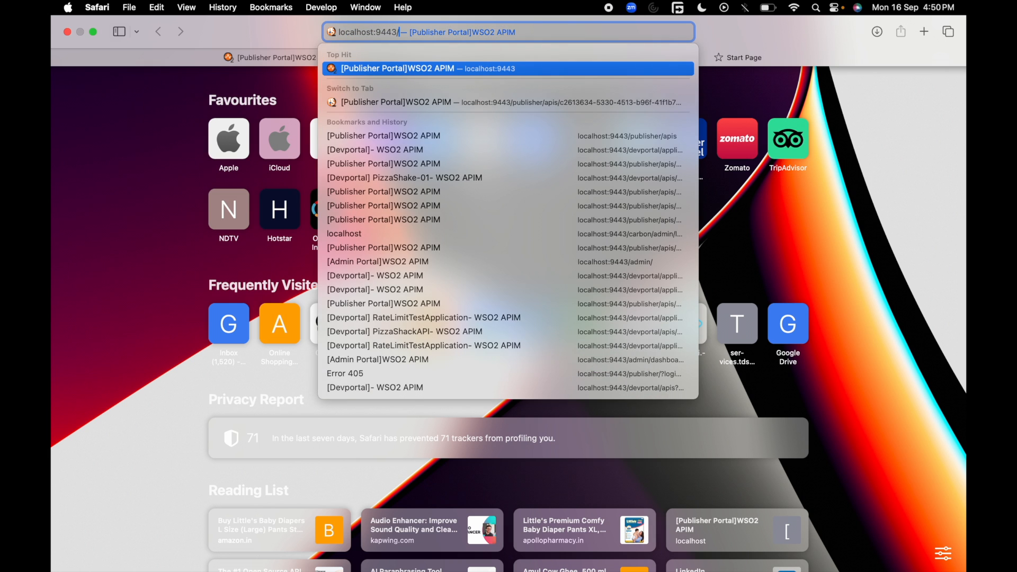
type("admin")
key("Return")
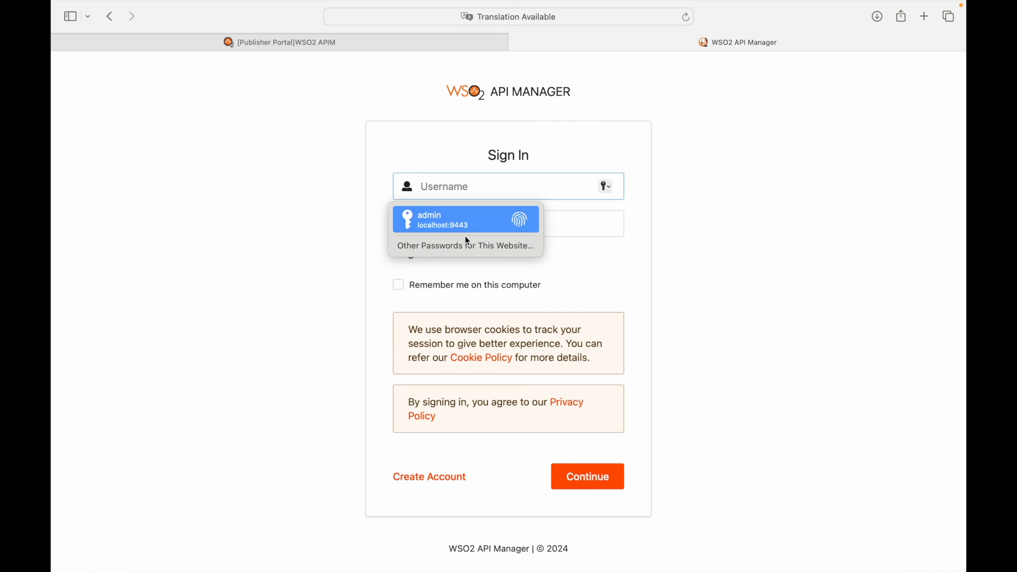
left_click(465, 227)
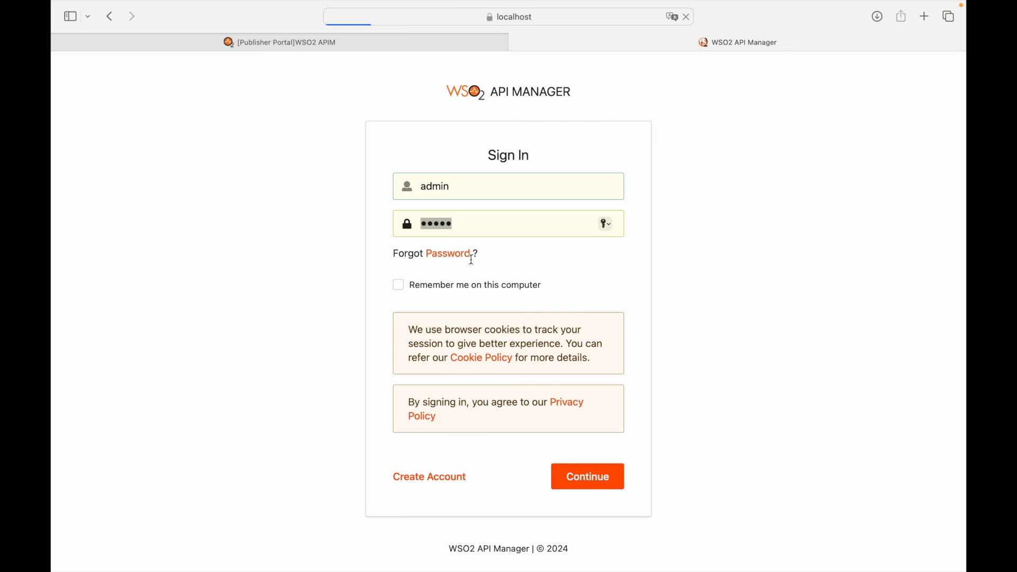
key("Return")
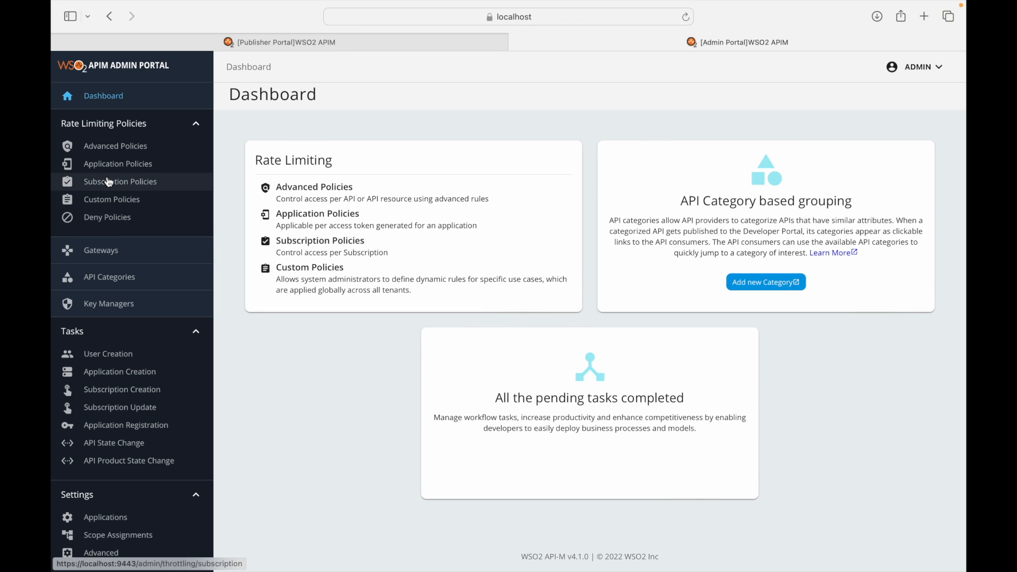
- Review the Unauthenticated policy's 500 requests per 1 minute quota and cancel without saving
left_click(108, 182)
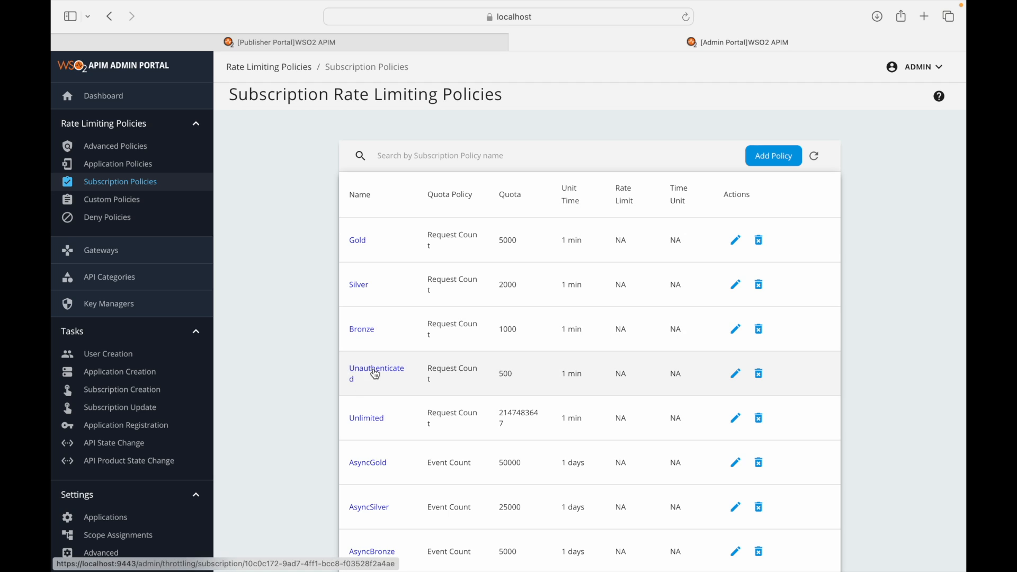
left_click(402, 373)
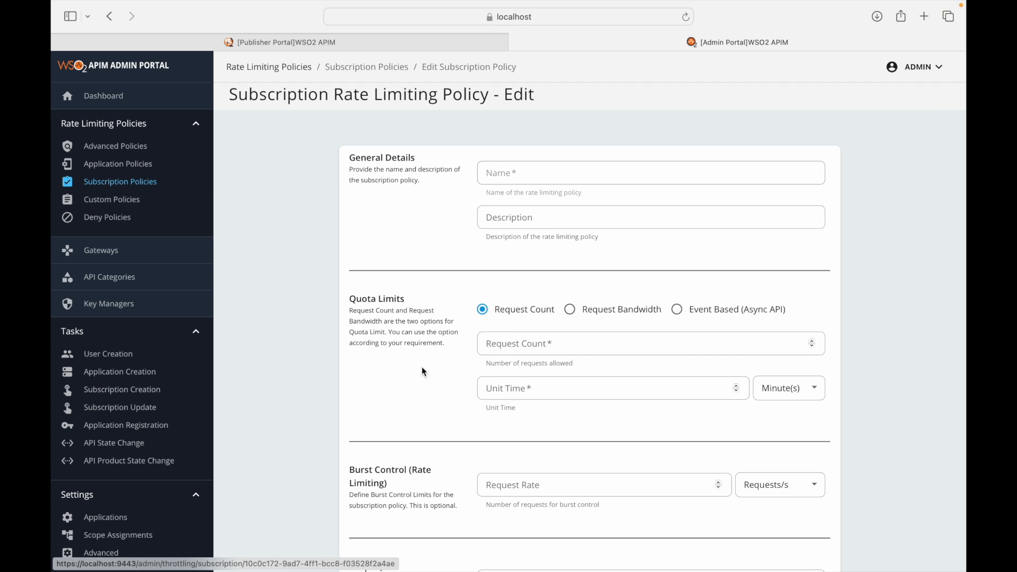
left_click(627, 217)
left_click(513, 345)
left_click(513, 389)
left_click(408, 387)
scroll(408, 386, "down", 3)
scroll(408, 392, "down", 6)
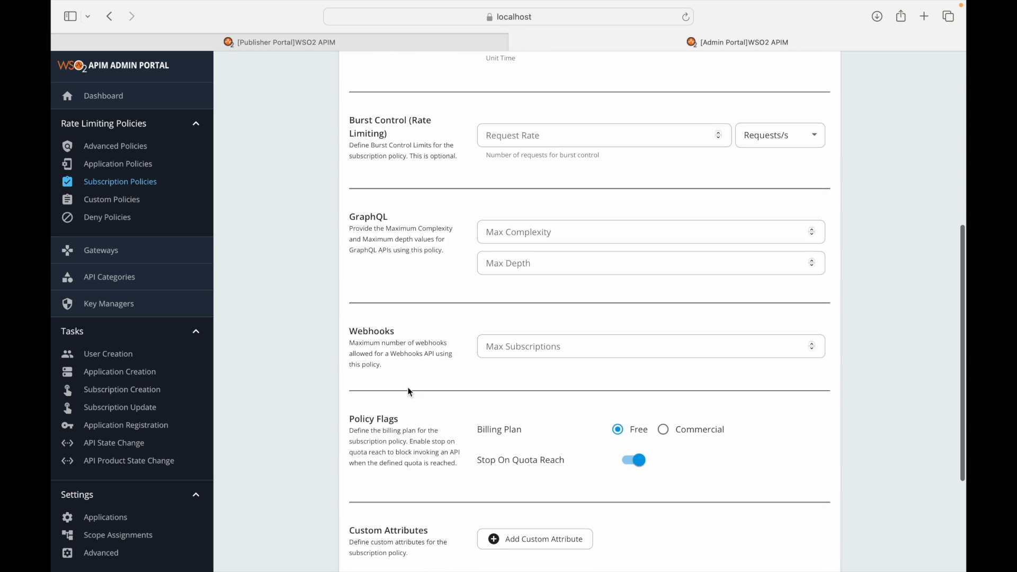
scroll(408, 388, "up", 10)
scroll(408, 388, "down", 8)
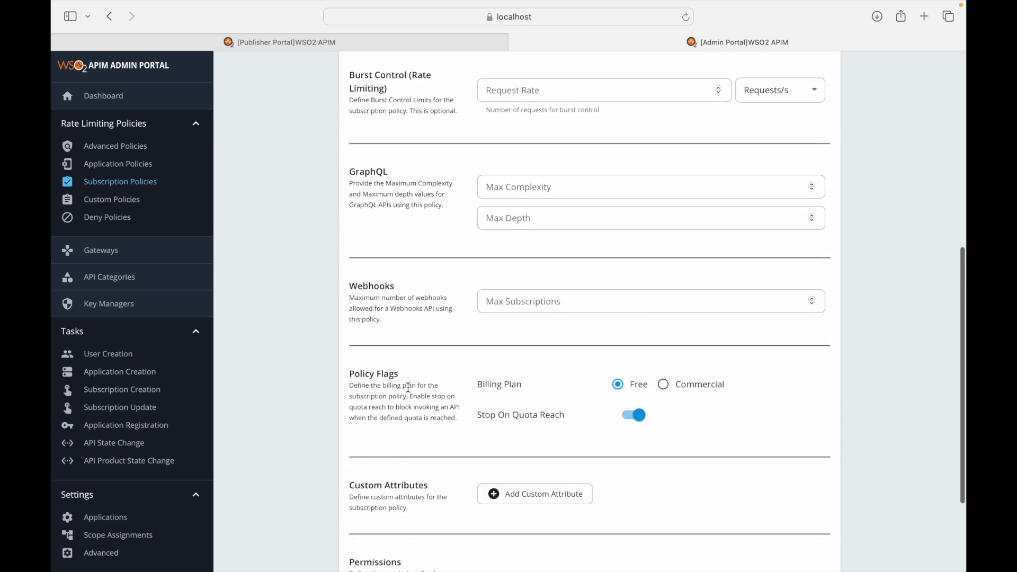
left_click(428, 482)
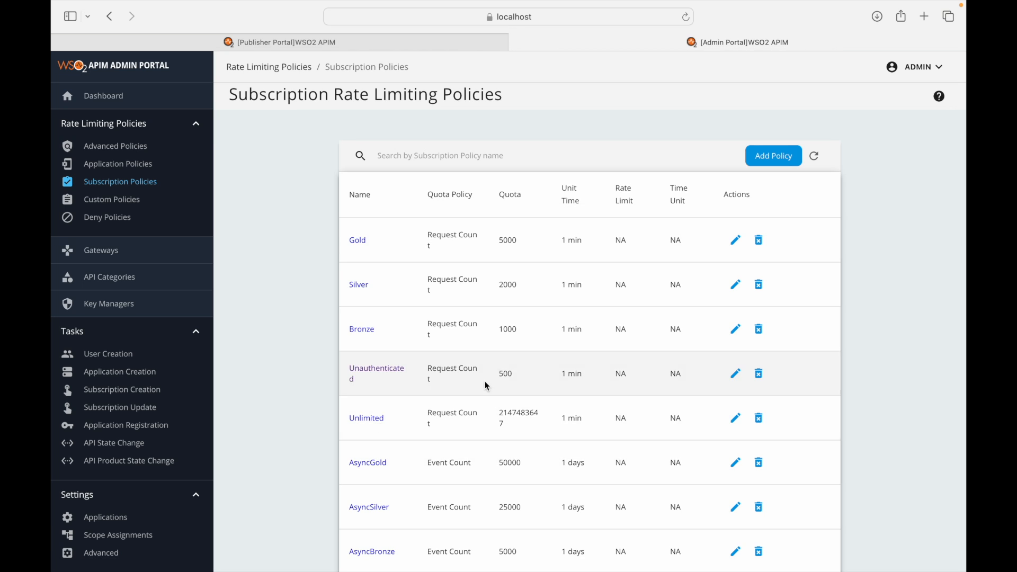
key("ctrl+Left")
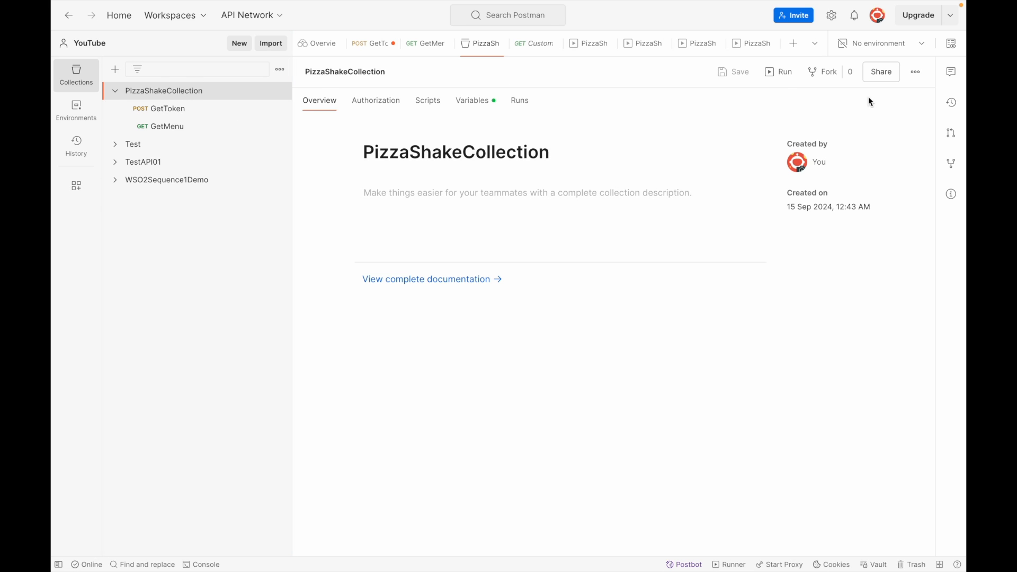
- Set up a performance test of PizzaShakeCollection using the Ramp up load profile
left_click(780, 72)
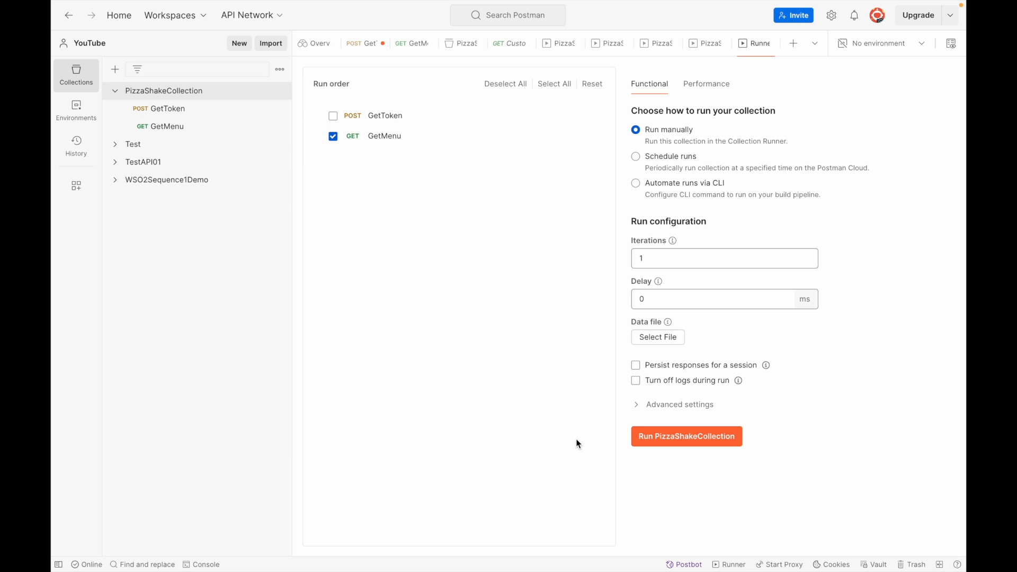
left_click(709, 84)
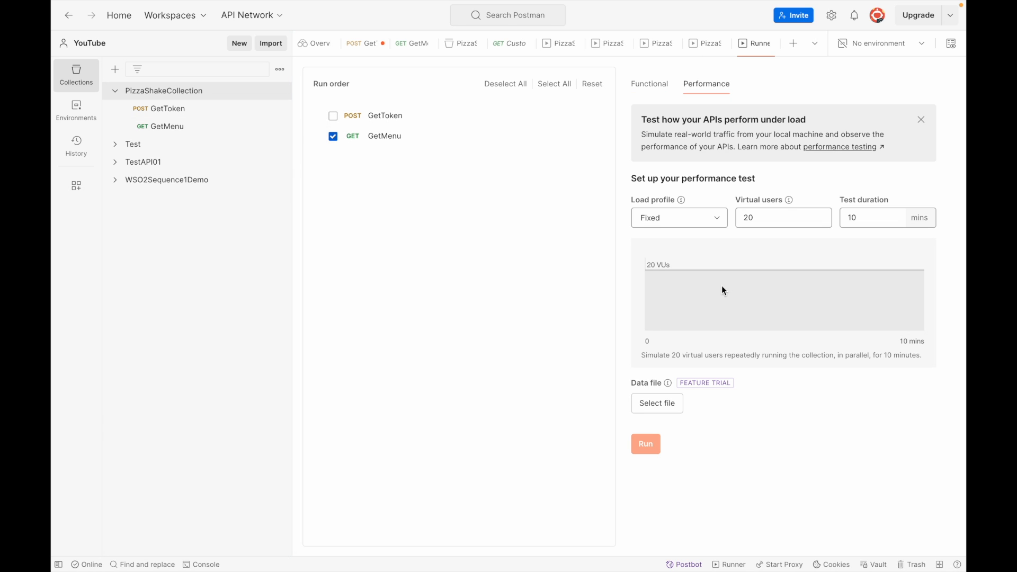
left_click(724, 215)
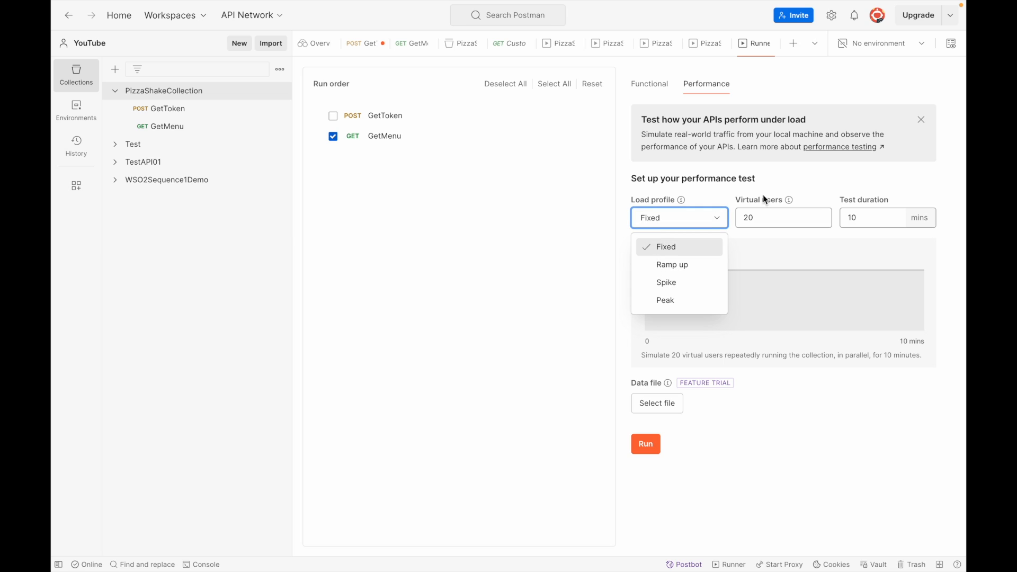
left_click(672, 265)
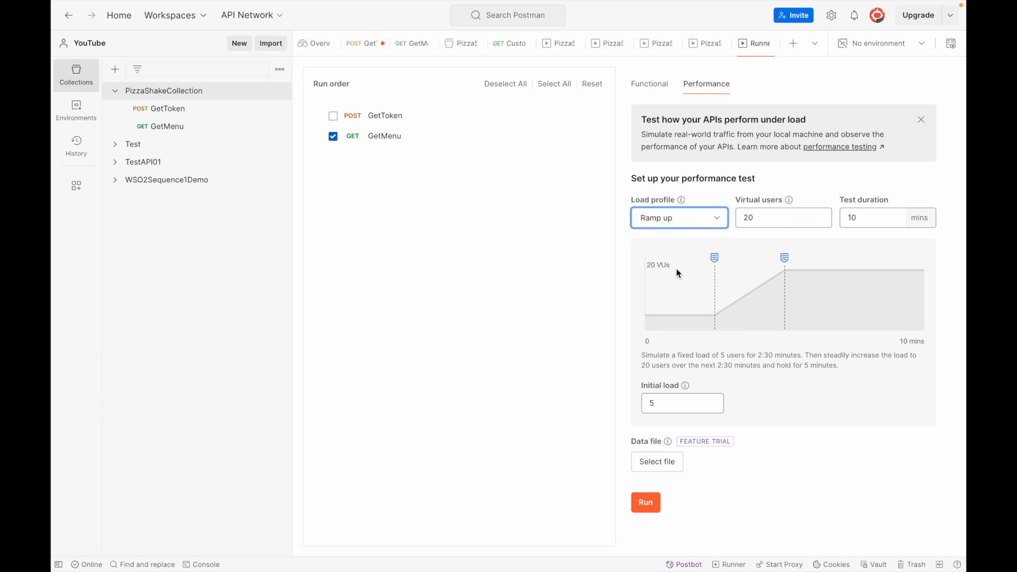
- Set 50 virtual users with an initial load of 20 and start the run
left_click_drag(766, 214, 691, 217)
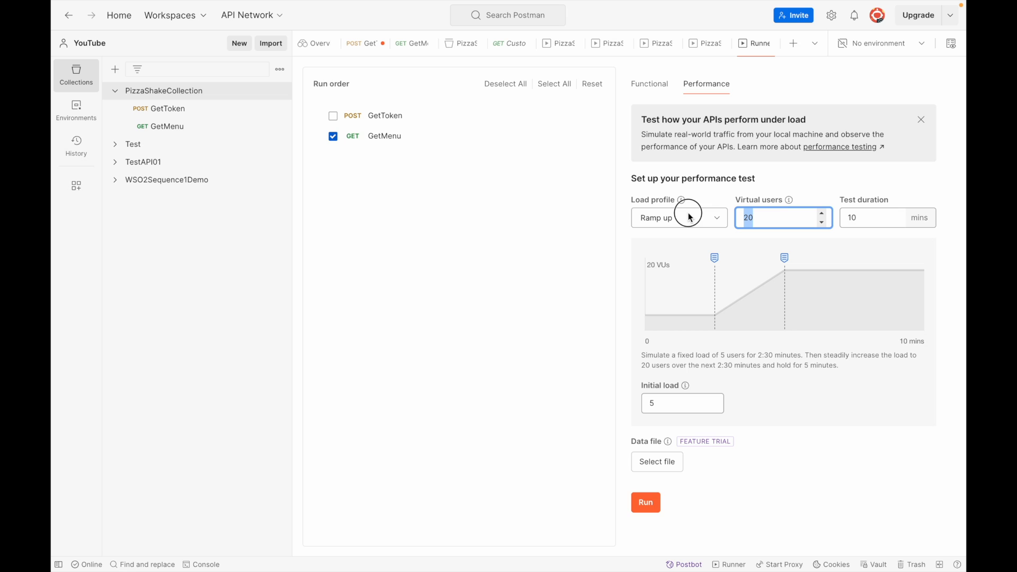
type("50")
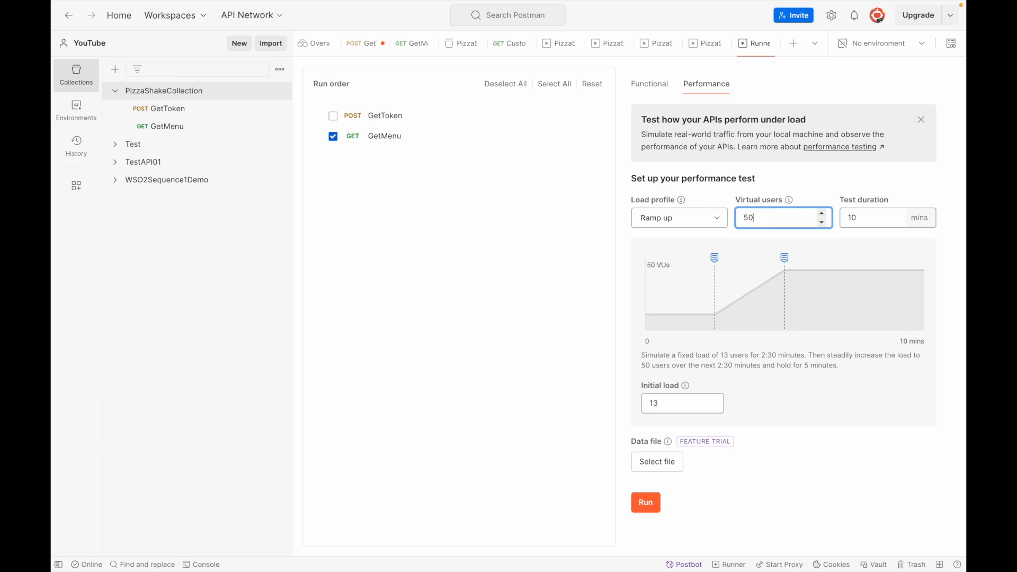
double_click(657, 404)
type("10")
left_click(787, 491)
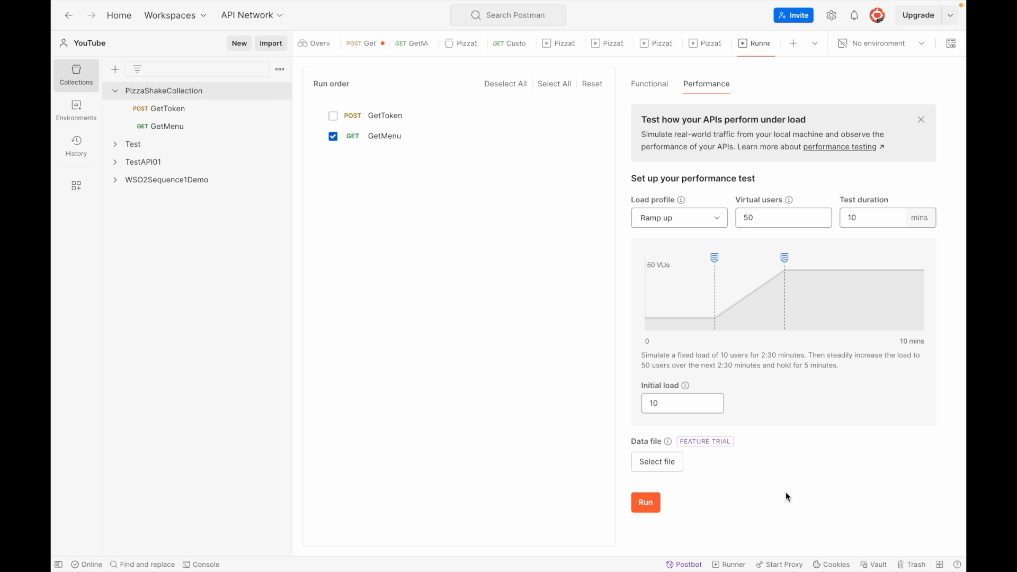
double_click(660, 404)
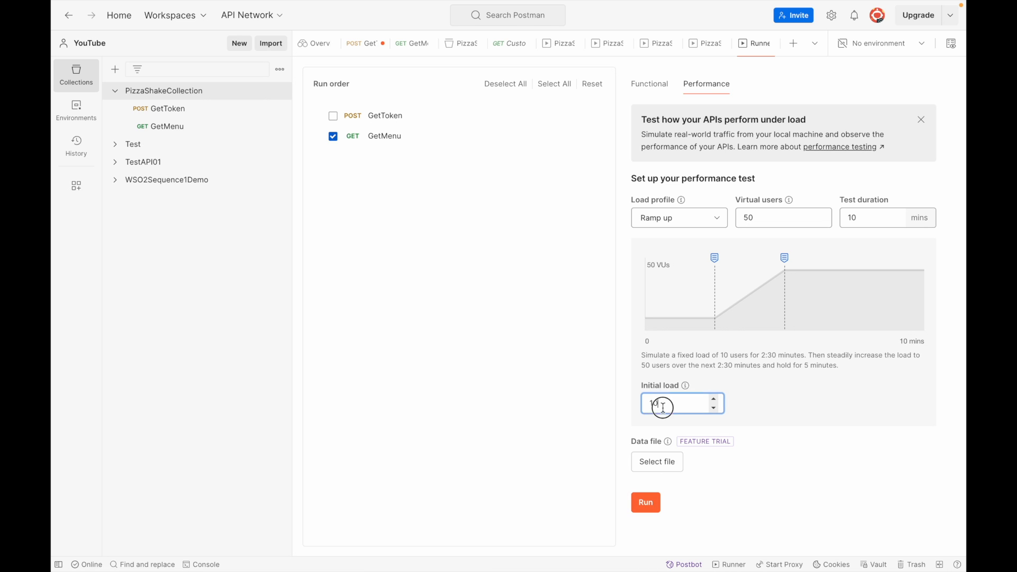
type("20")
left_click(710, 475)
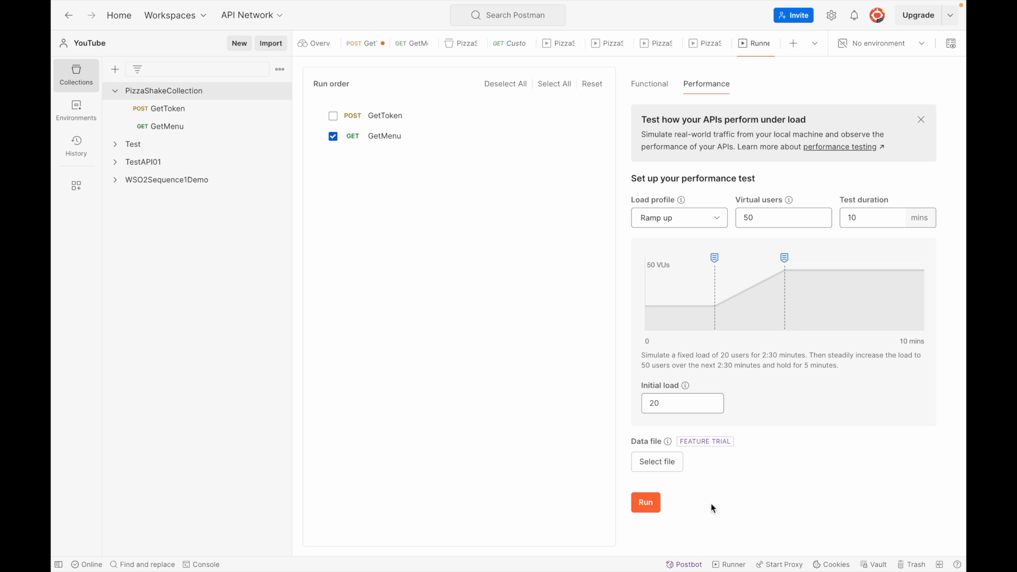
left_click(645, 503)
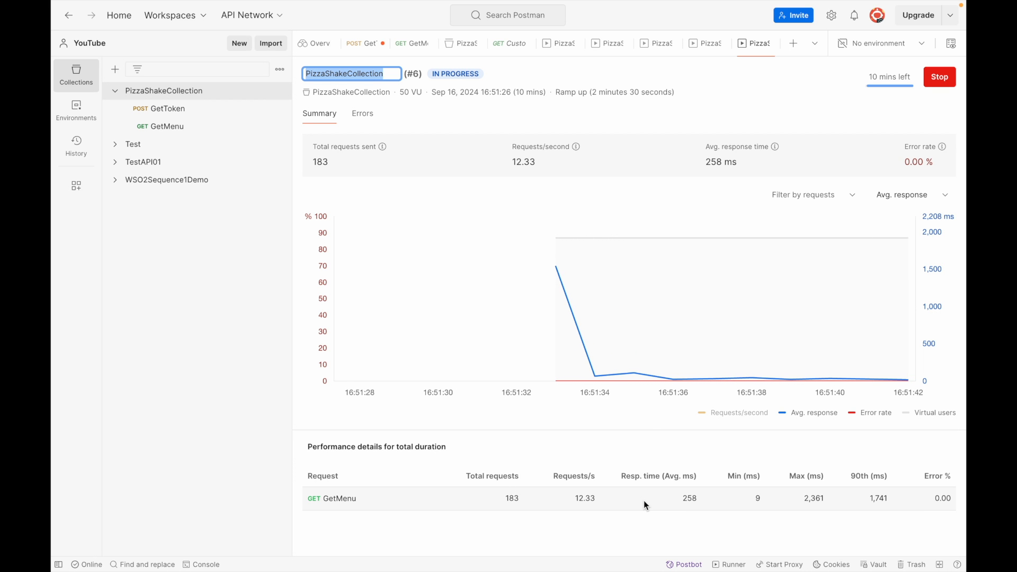
key("ctrl+Left")
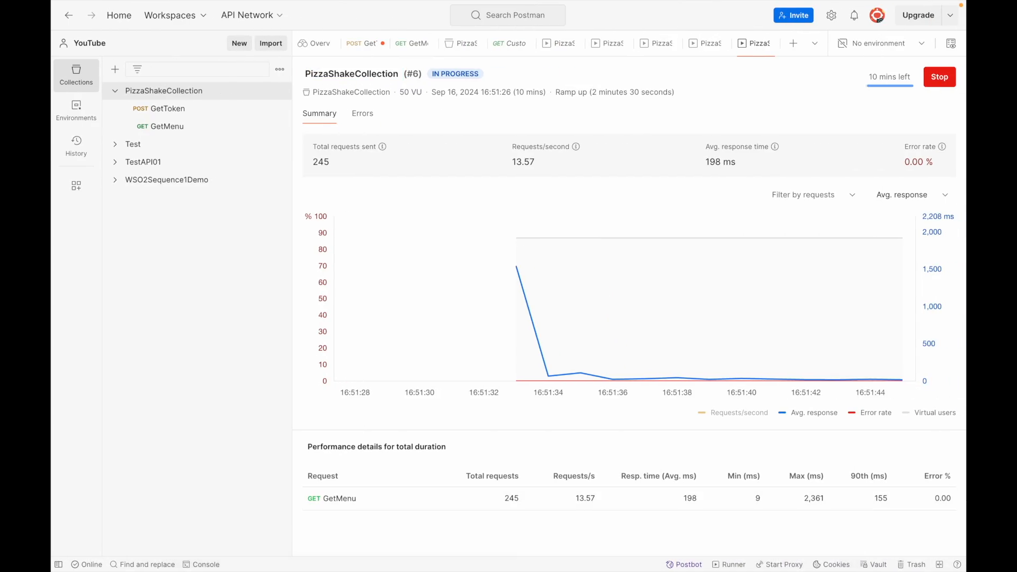
mouse_move(615, 556)
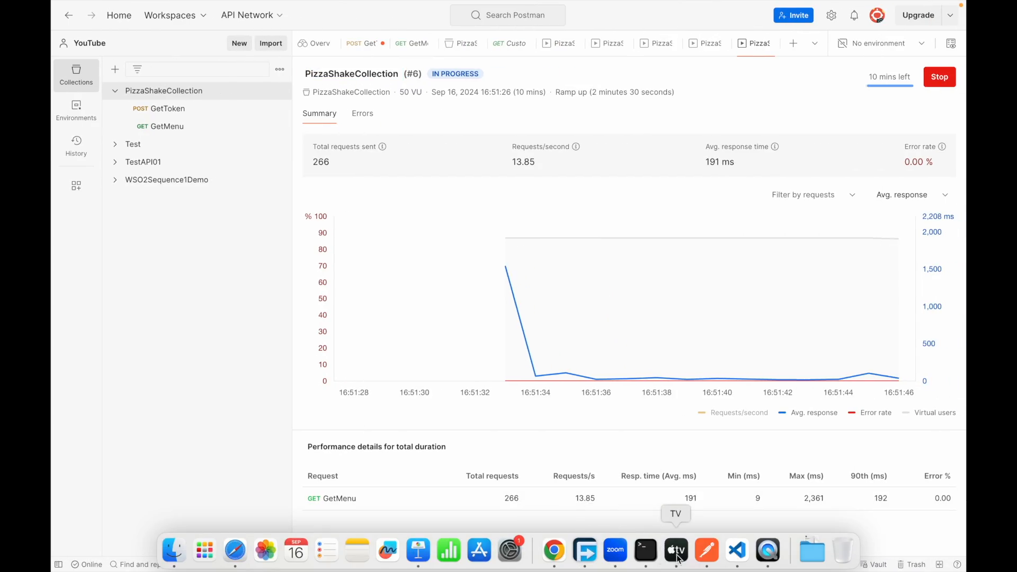
left_click(645, 551)
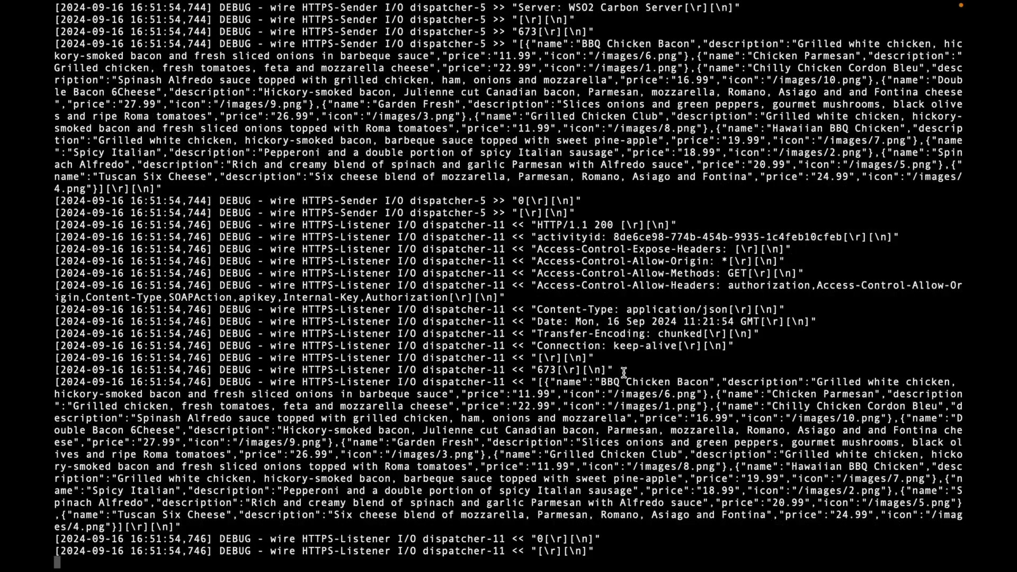
key("ctrl+Left")
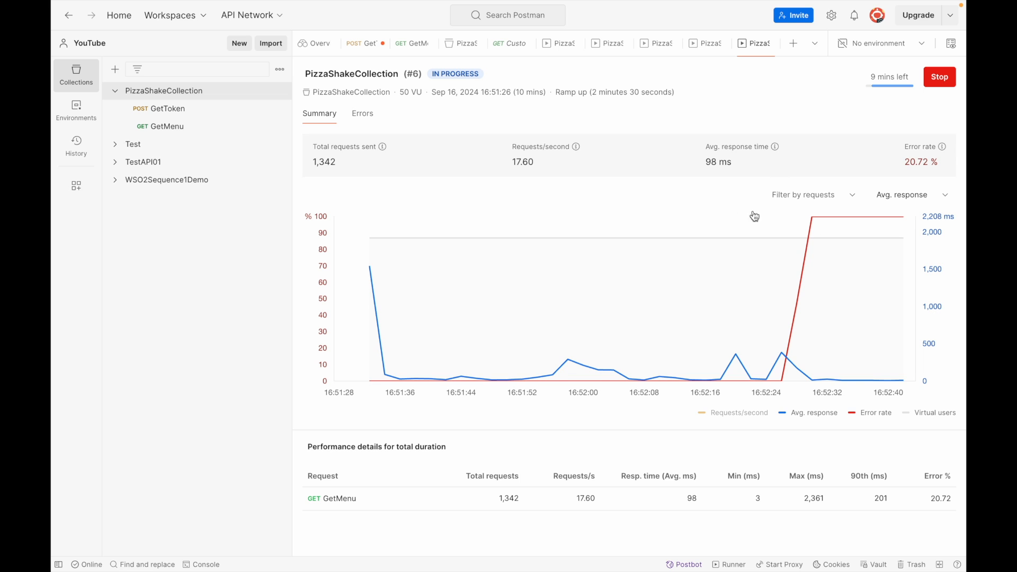
- Stop the load test once it reports 429 Too Many Requests errors (35.75% errors)
mouse_move(889, 226)
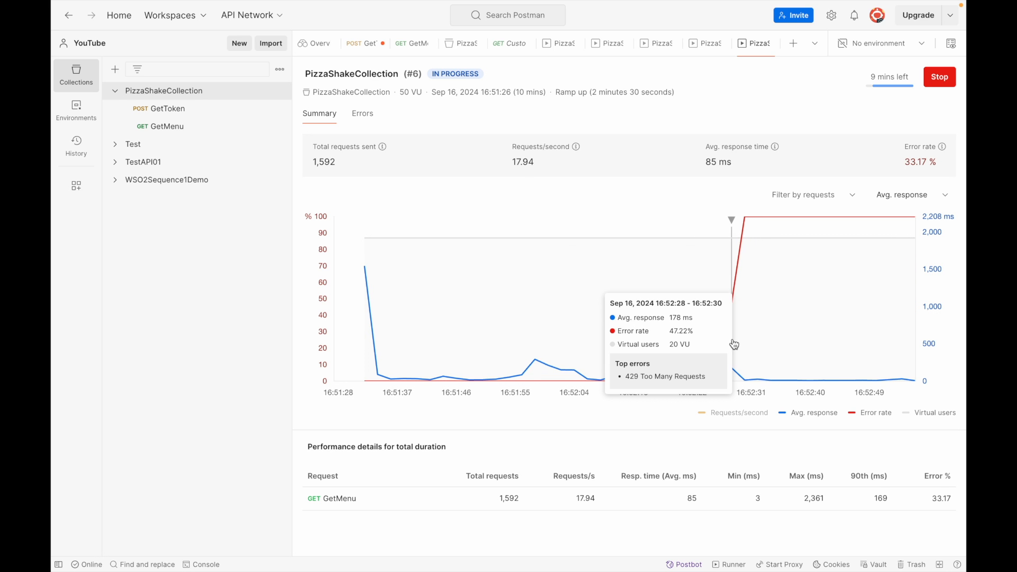
left_click(950, 80)
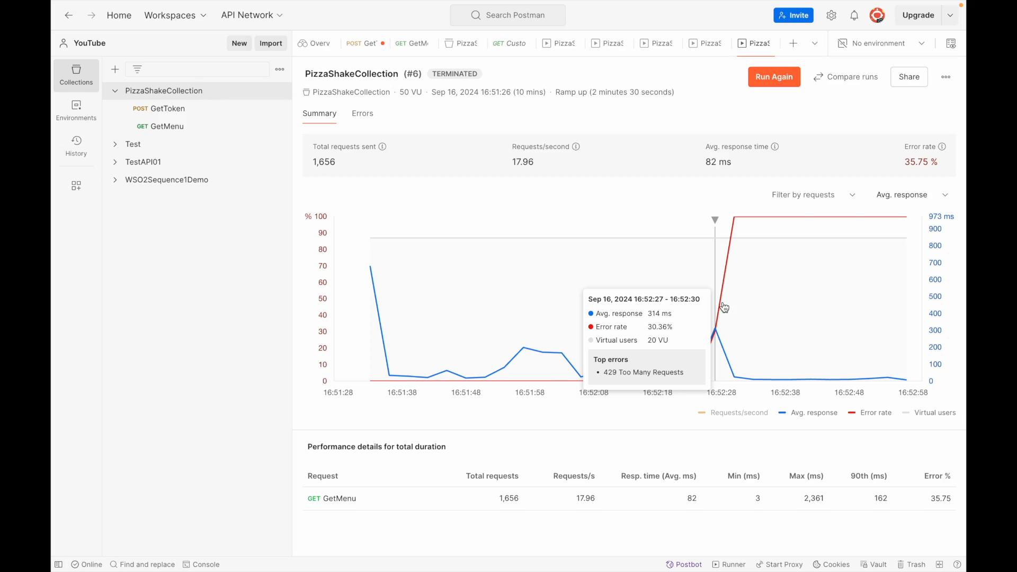
key("ctrl+Left")
key("ctrl+Right")
key("ctrl+Right")
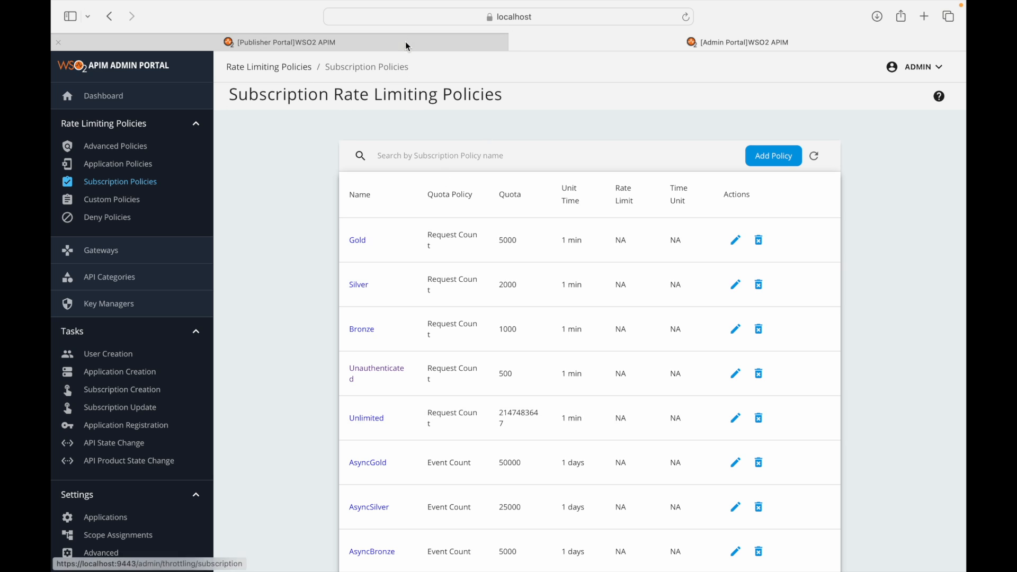
left_click(408, 41)
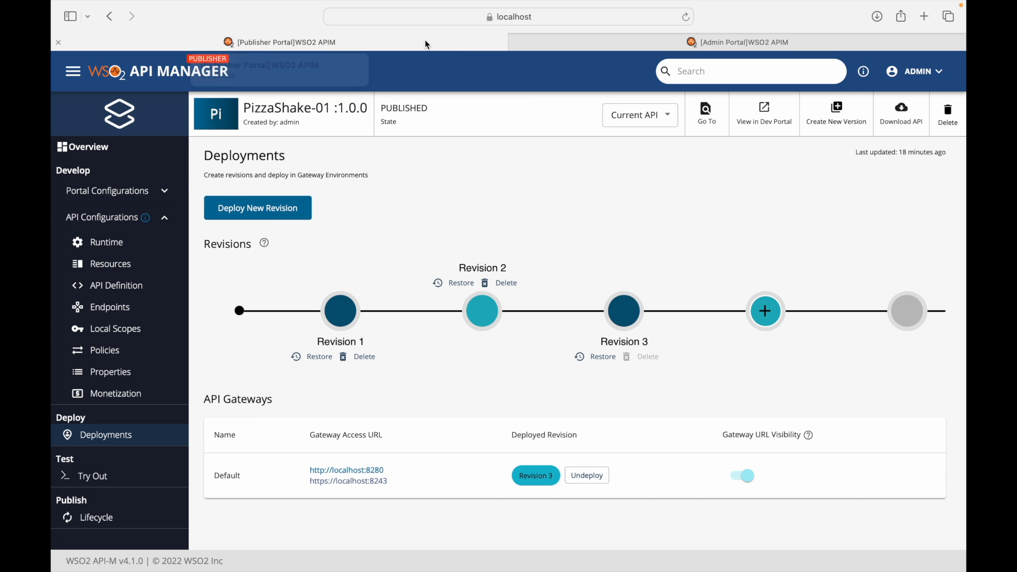
key("ctrl+Left")
key("ctrl+Left")
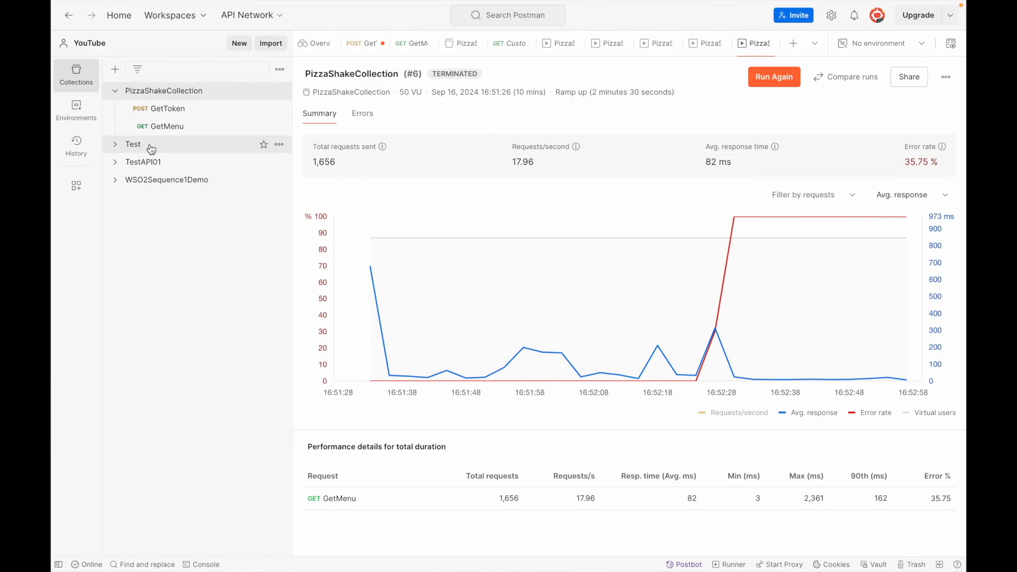
left_click(154, 127)
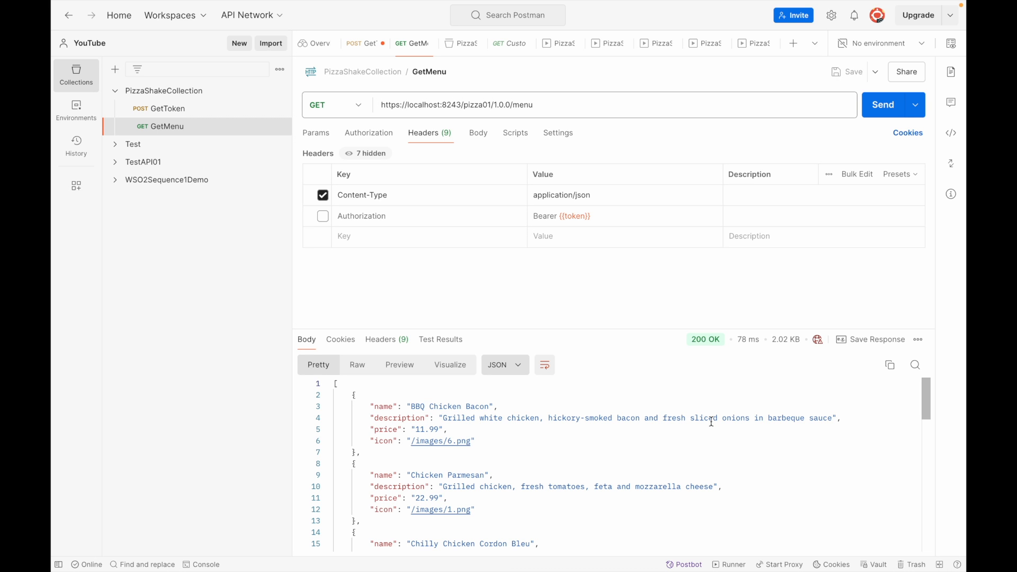
scroll(712, 422, "right", 3)
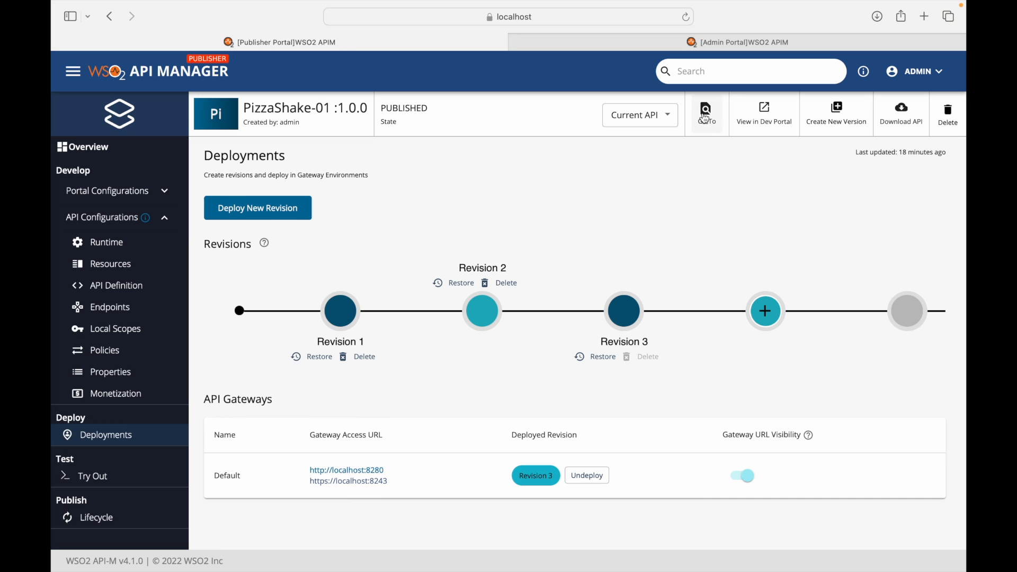
left_click(683, 43)
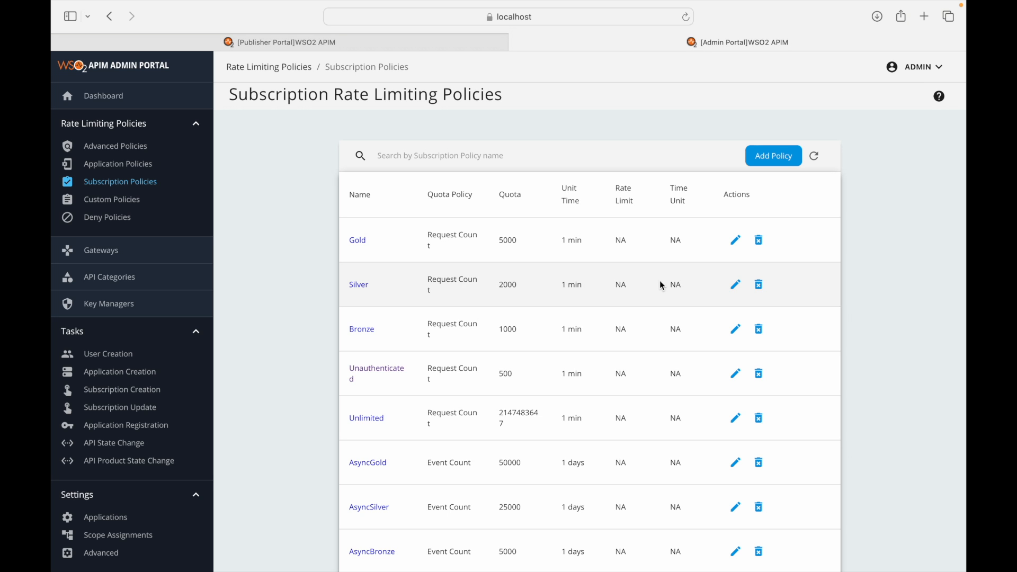
- Open the Unauthenticated policy's edit form, leaving its request count at 500 per 1 minute
left_click(736, 374)
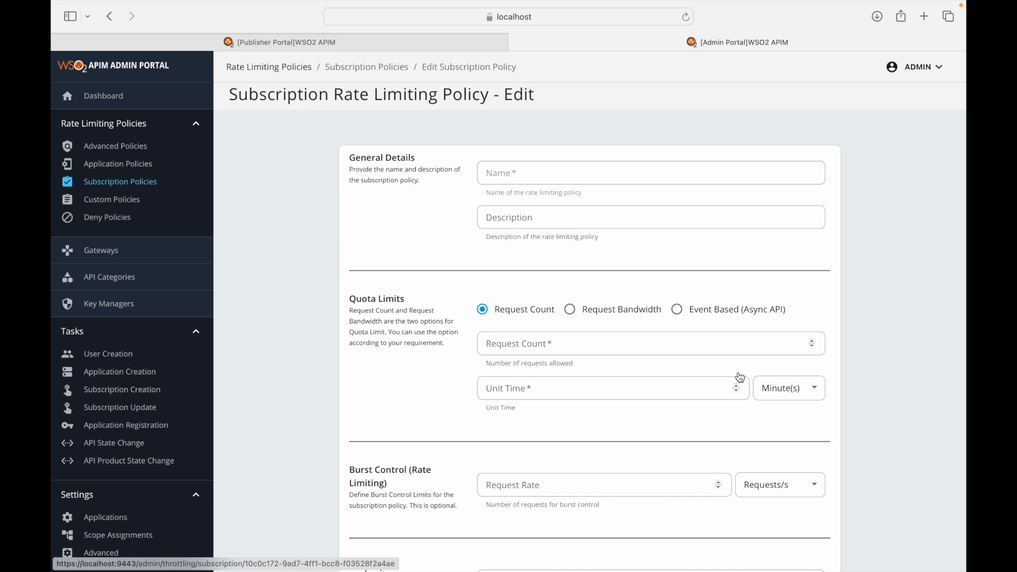
left_click(522, 342)
type("0")
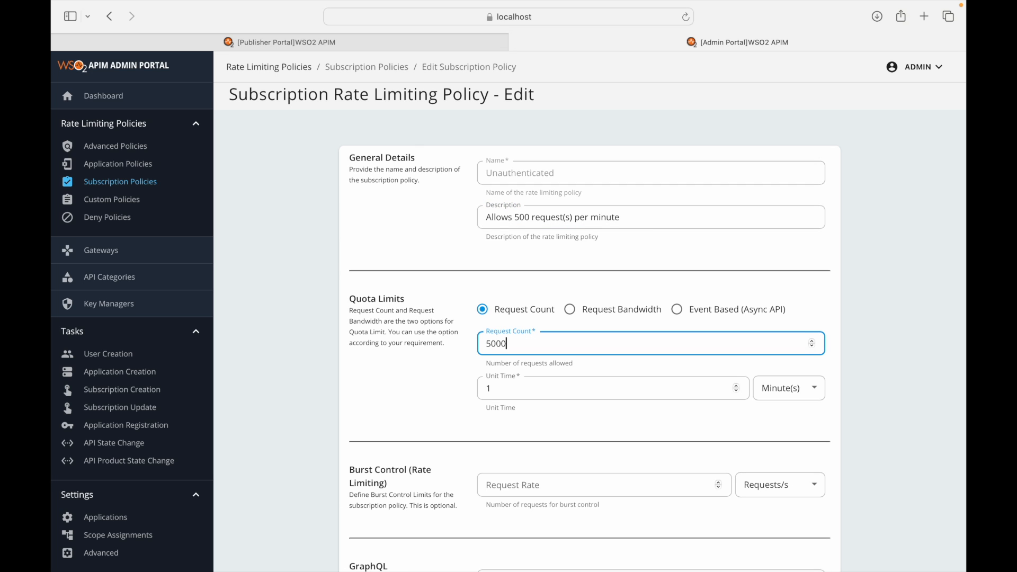
key("BackSpace")
left_click(890, 387)
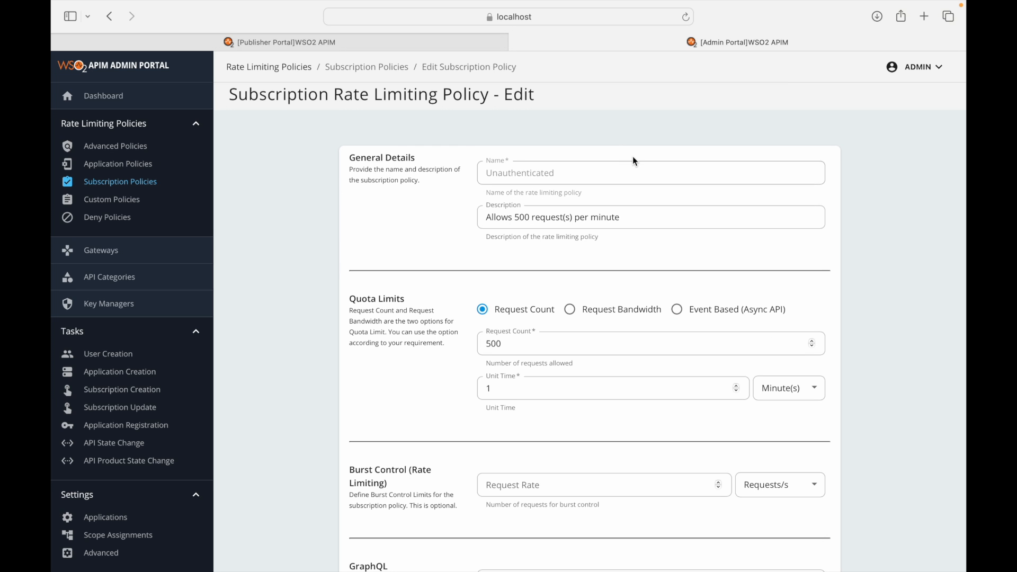
mouse_move(732, 4)
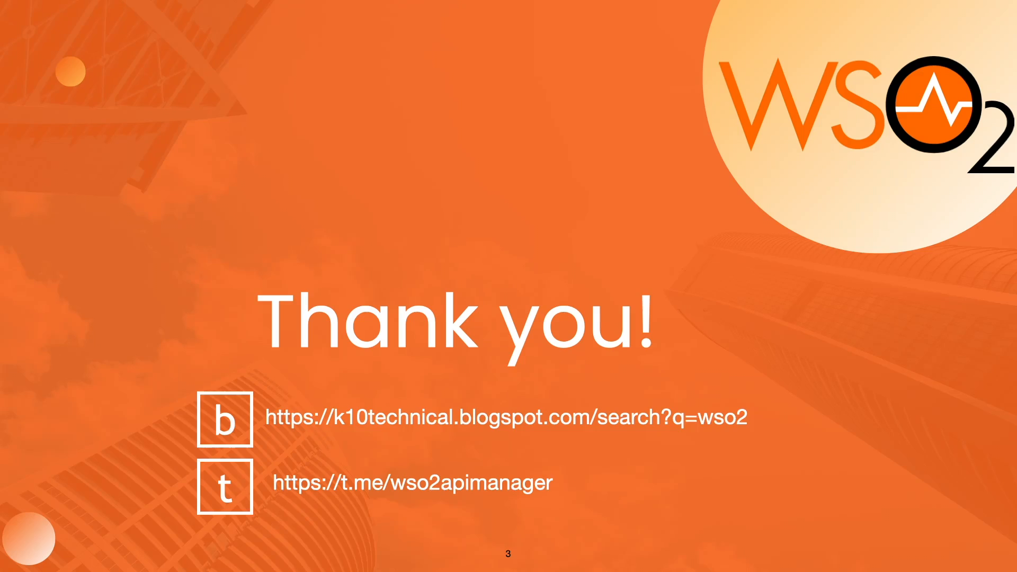